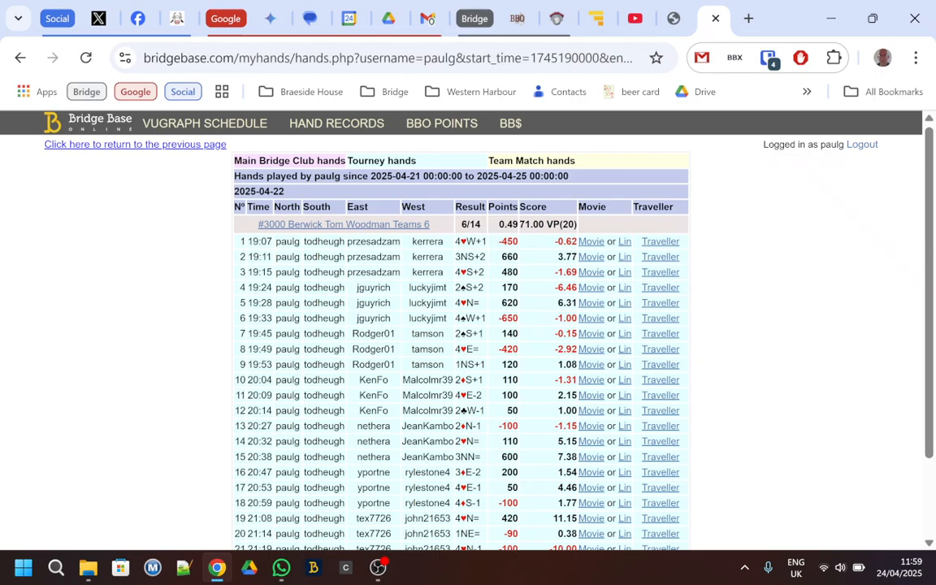
- Open the tournament page of #3000 Berwick Tom Woodman Teams 6 and look through its honor list
click(382, 224)
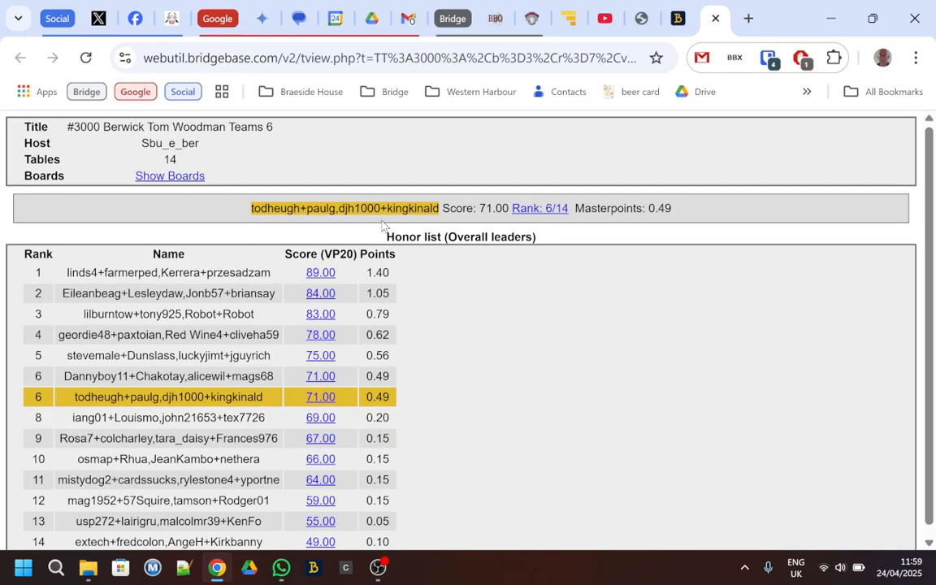
scroll(535, 351, down, 1)
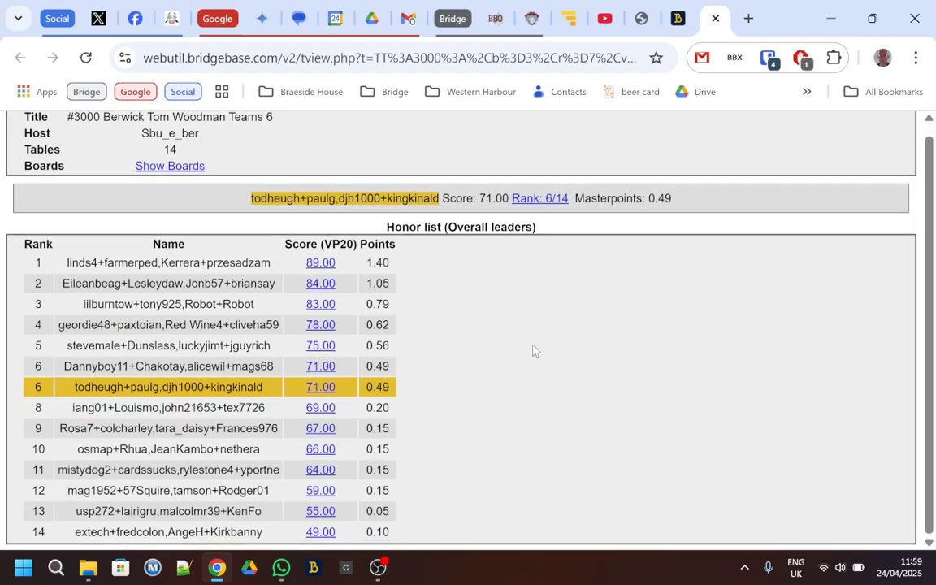
scroll(534, 350, up, 1)
scroll(535, 350, down, 1)
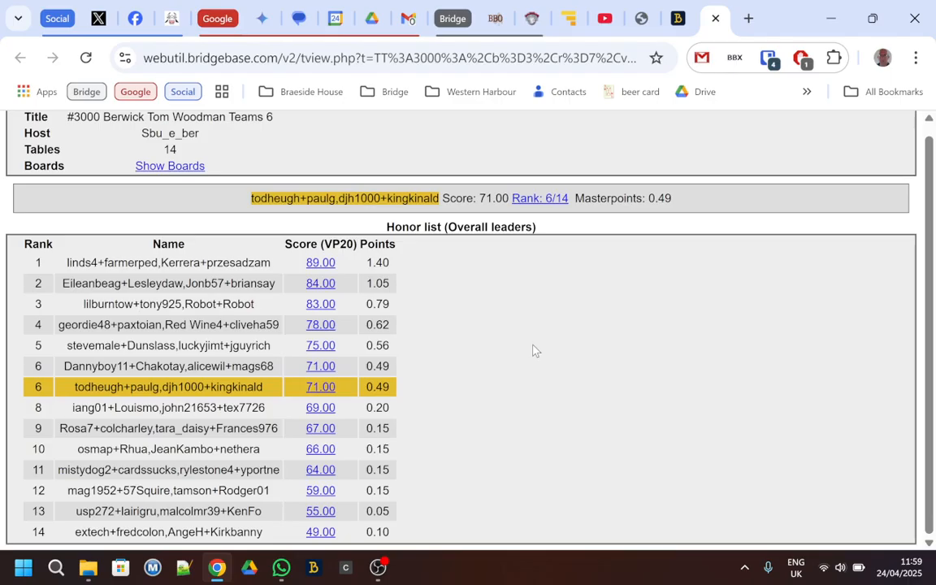
- Extract the tournament results with BBO Extractor and accept the download of the CSV and PBN files
click(735, 59)
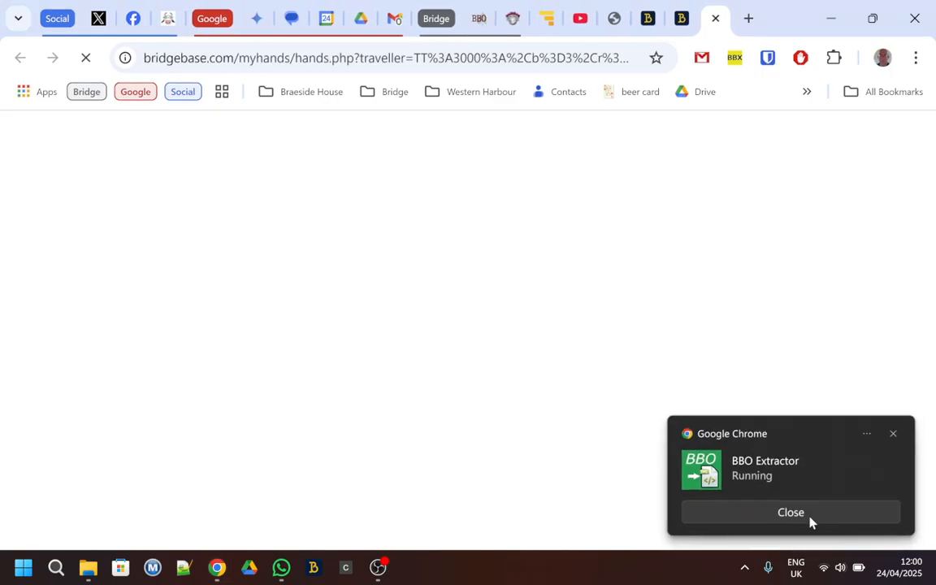
click(810, 522)
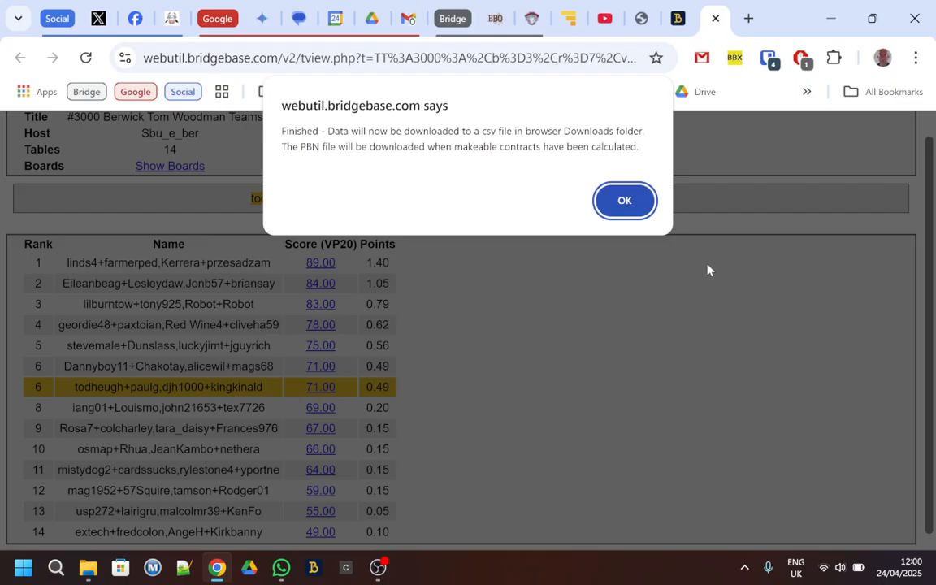
click(625, 200)
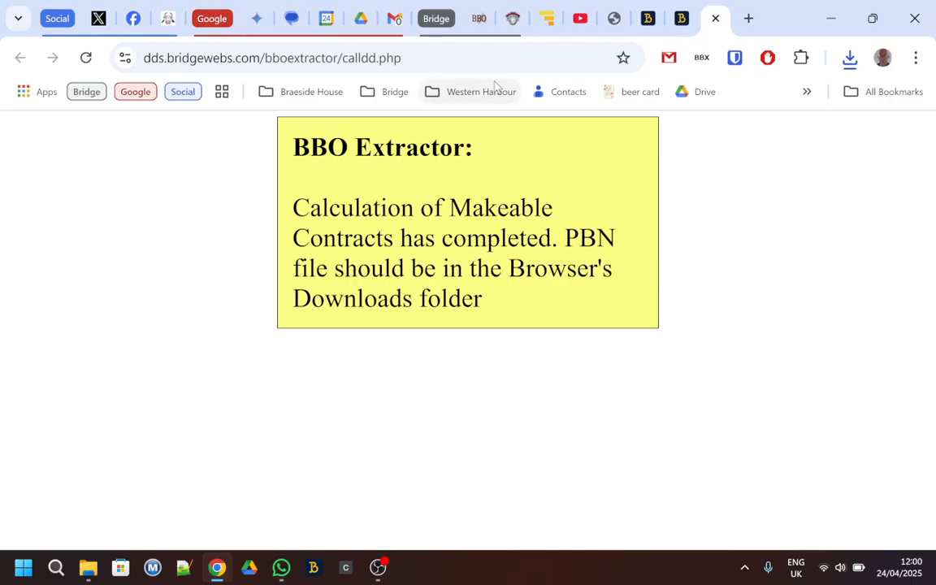
- Go to the BBO to XML Converter at dds.bridgewebs.com/bbotoxml/bbotoxml.htm and load SBU-All BBO Names and IDs.txt from Downloads as the names file
click(390, 58)
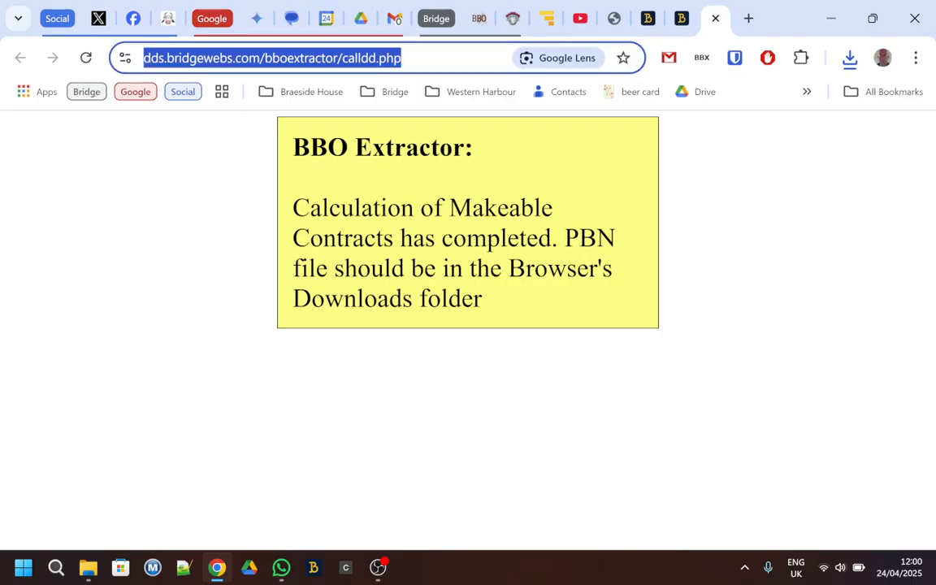
text(d)
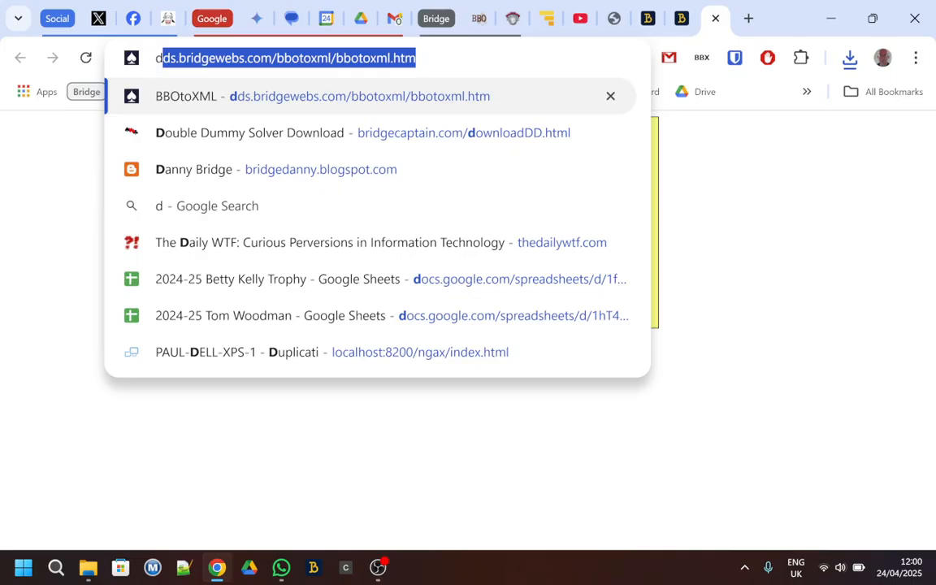
key(Return)
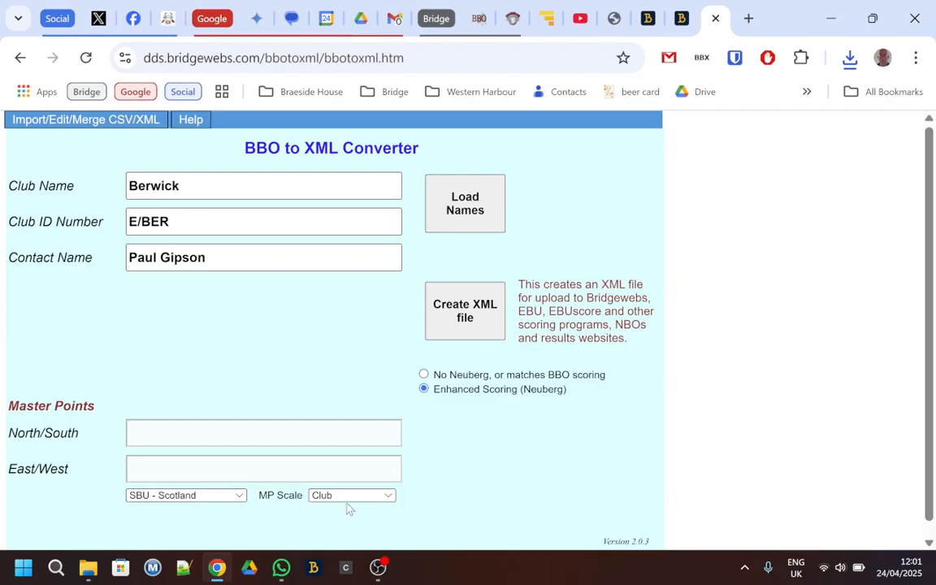
click(467, 205)
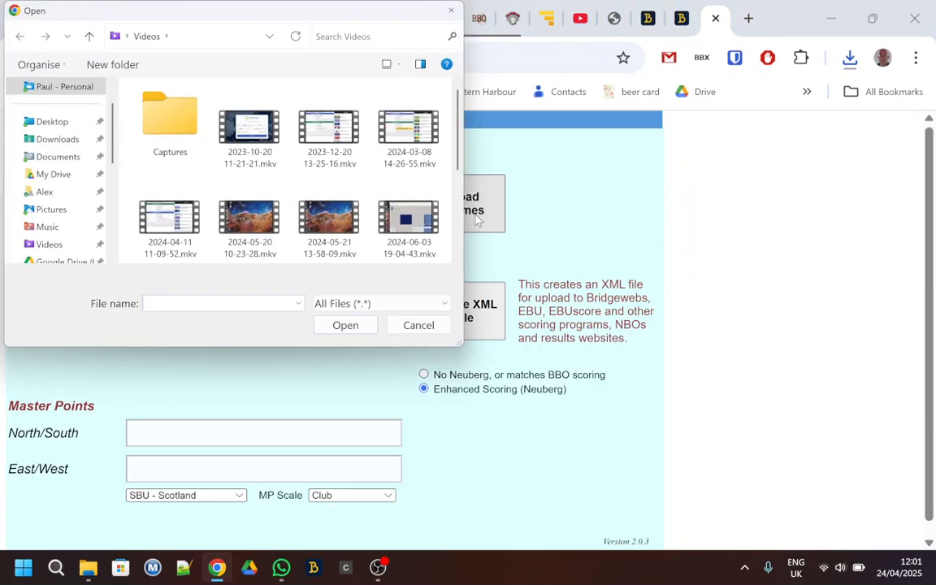
click(69, 145)
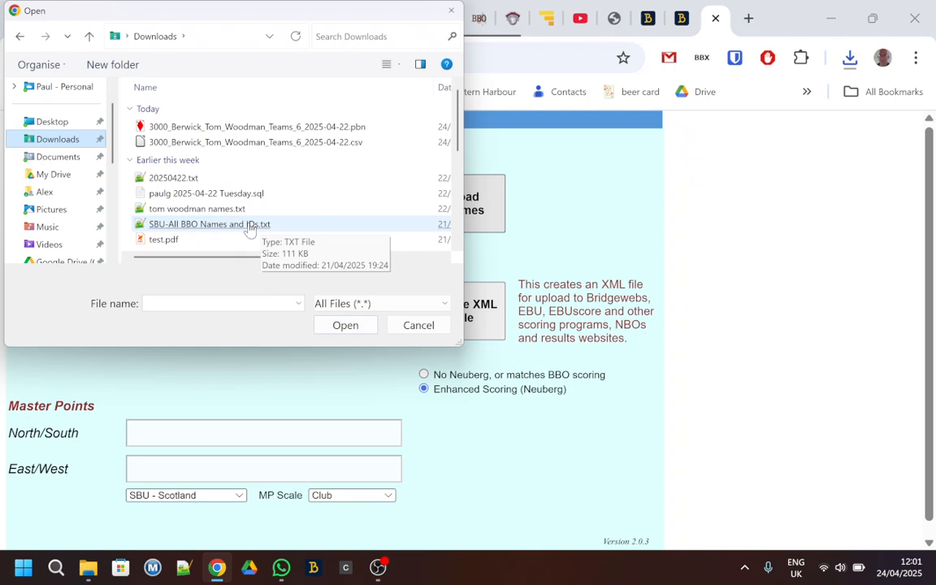
double_click(248, 226)
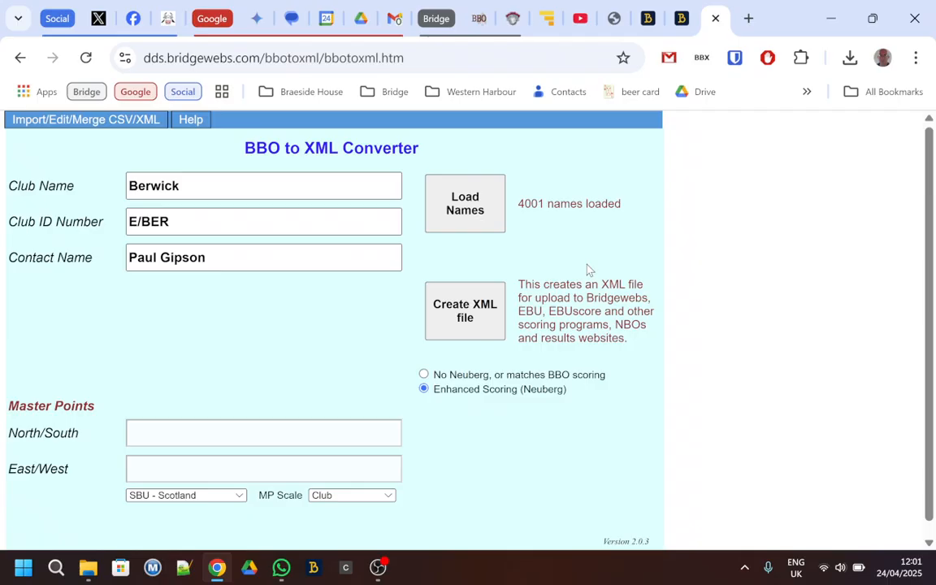
click(469, 313)
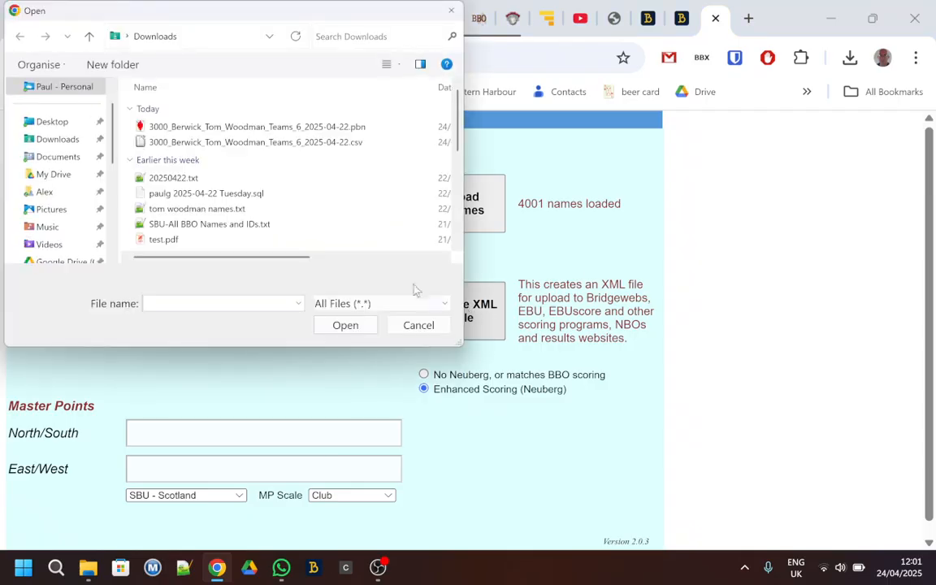
double_click(313, 143)
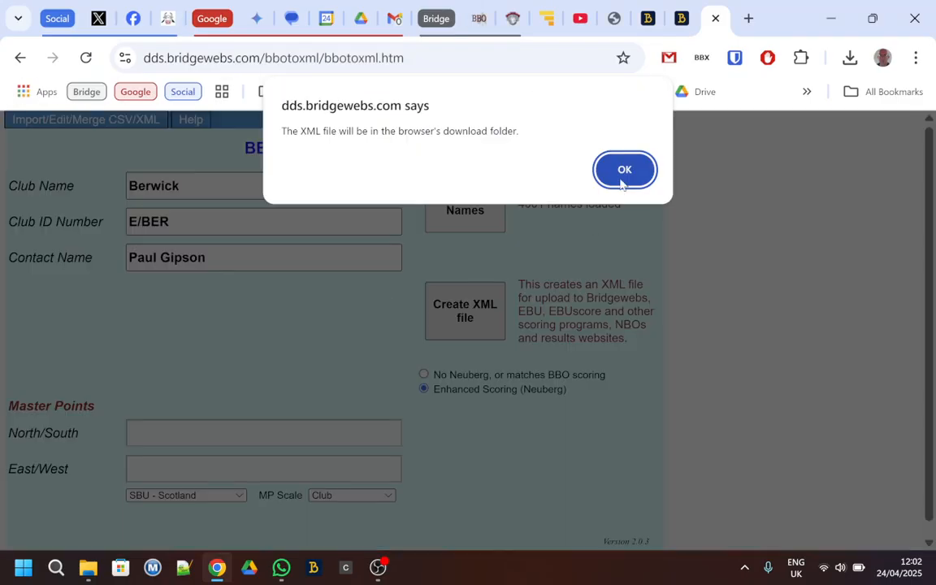
click(623, 170)
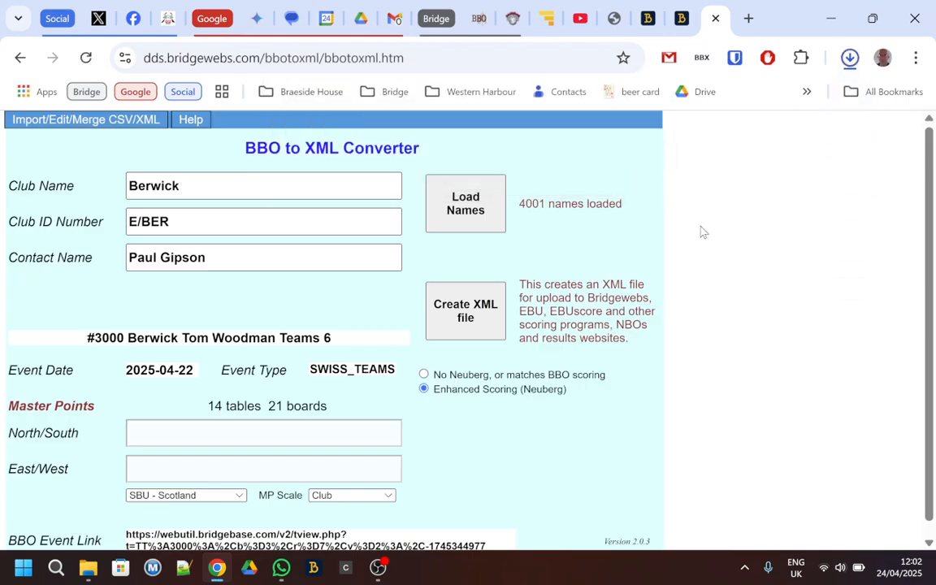
click(89, 569)
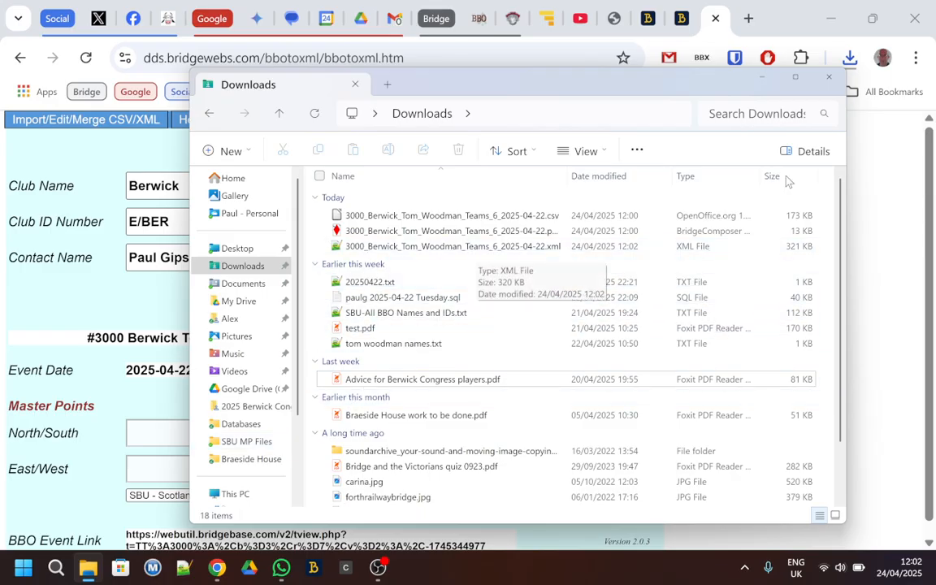
click(686, 68)
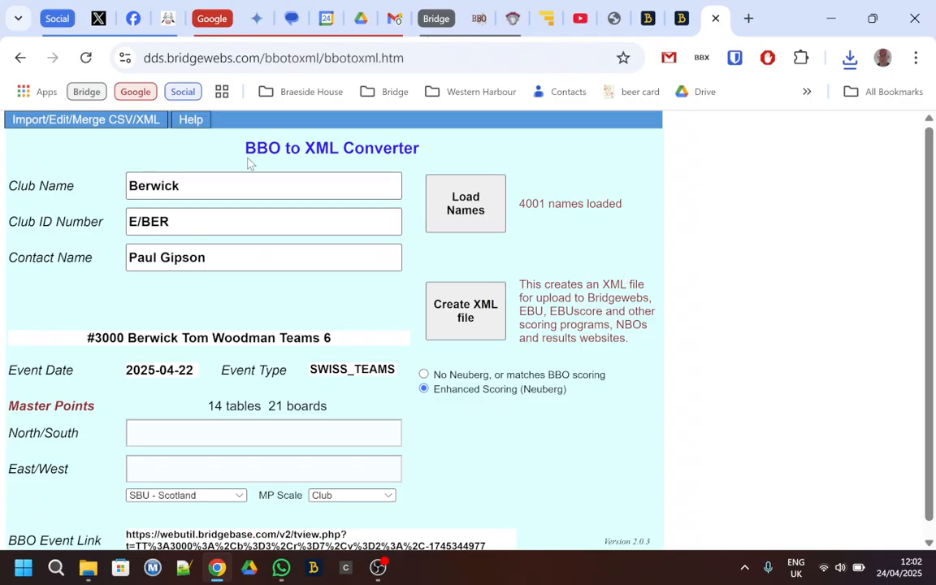
click(137, 128)
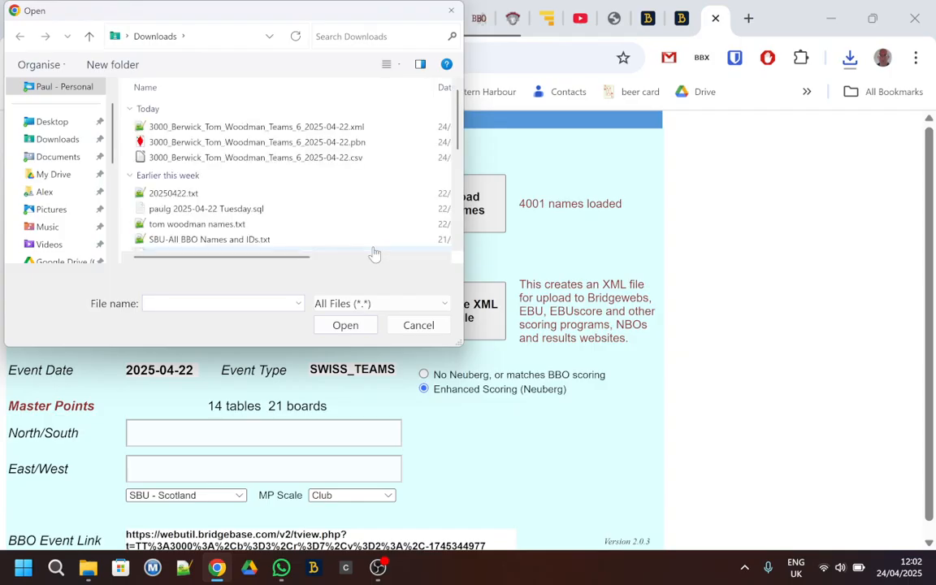
double_click(350, 158)
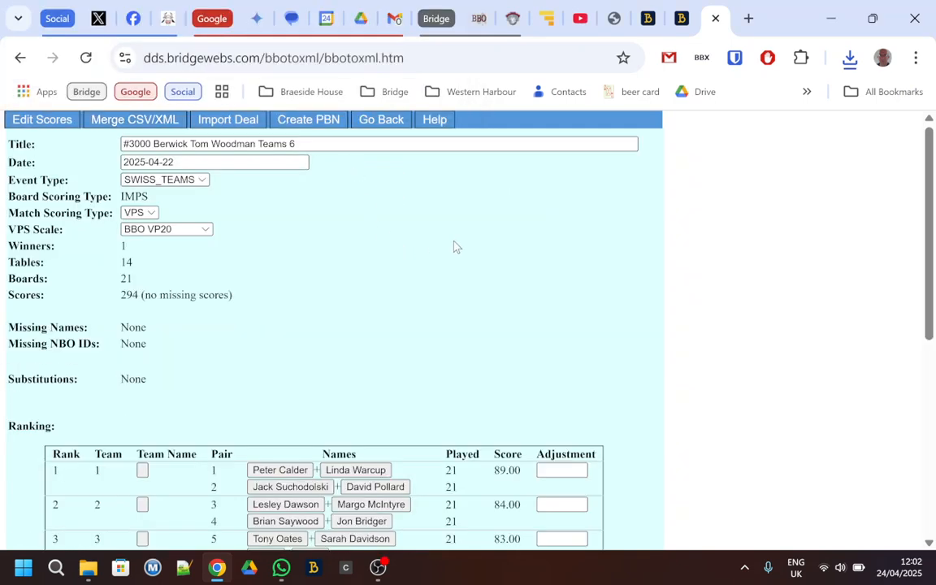
scroll(456, 247, down, 1)
scroll(456, 247, up, 1)
double_click(170, 144)
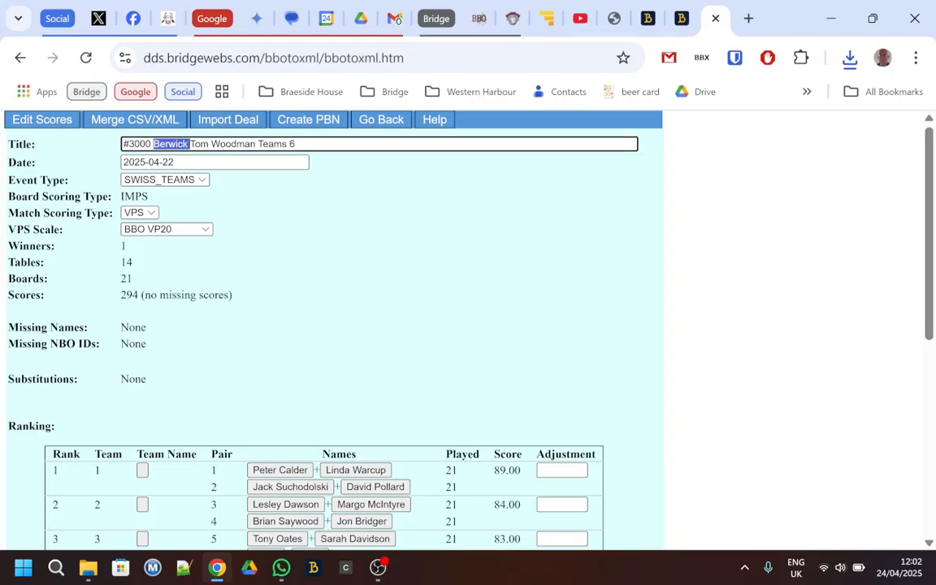
key(Delete)
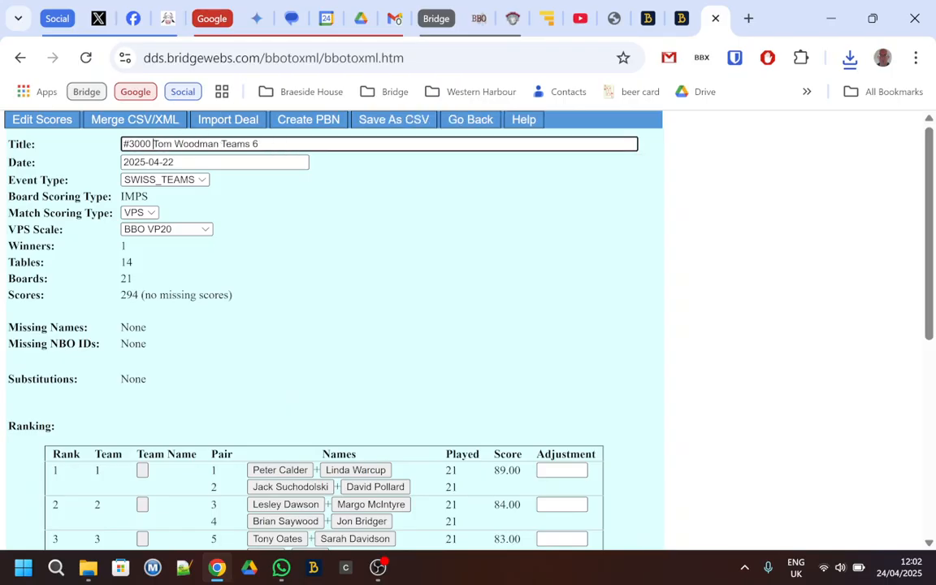
- Set the event type to TEAMS and the match scoring type to IMPS, and review the ranking table
click(180, 179)
click(180, 200)
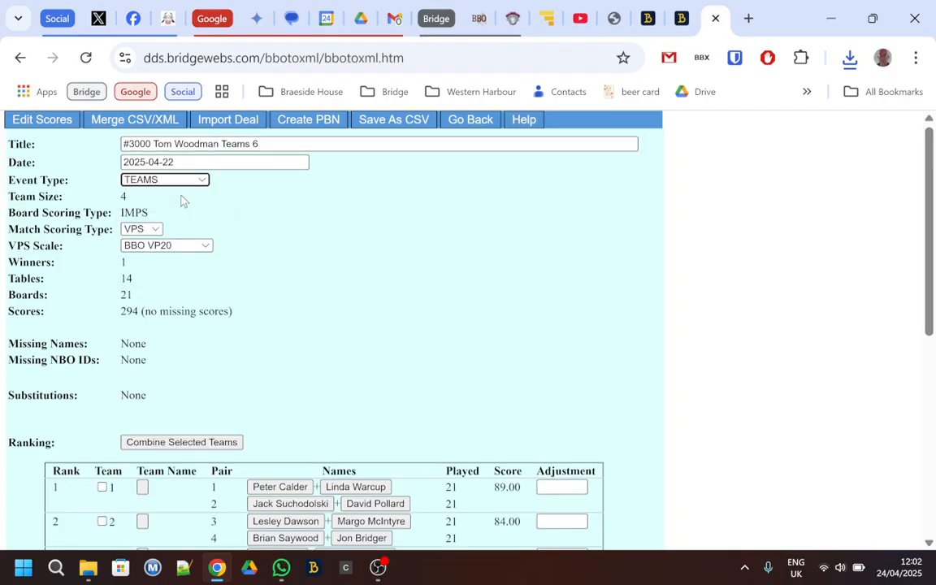
click(154, 232)
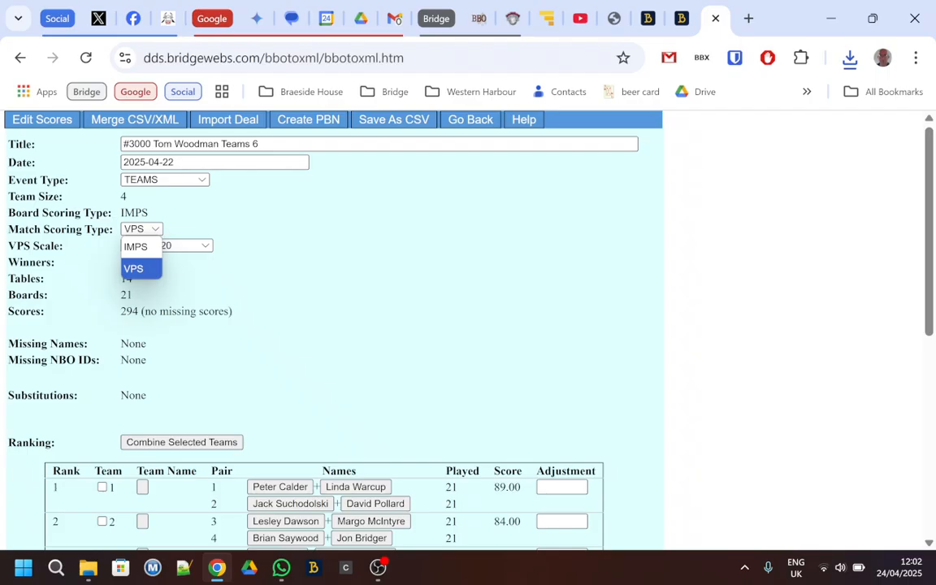
click(137, 247)
scroll(527, 316, down, 3)
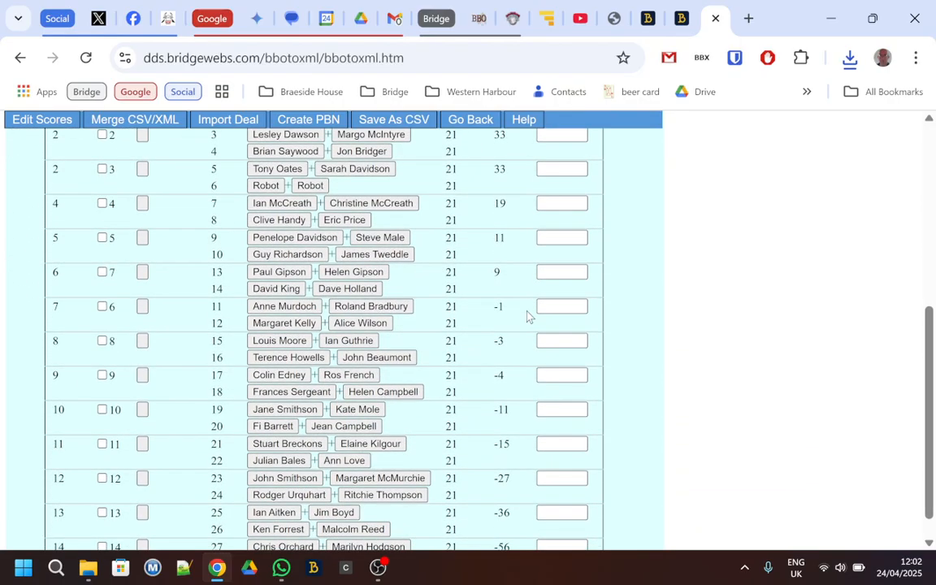
scroll(527, 316, up, 3)
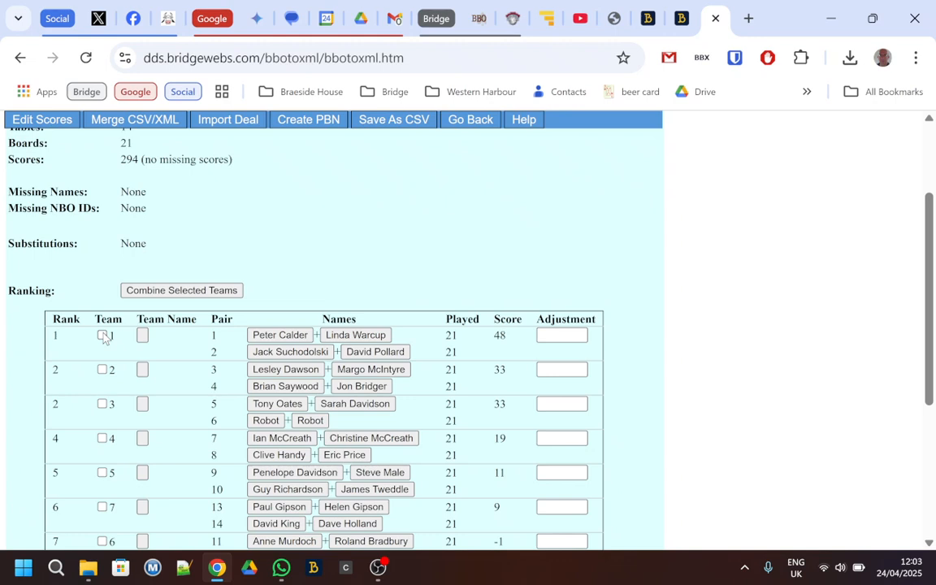
scroll(360, 230, up, 3)
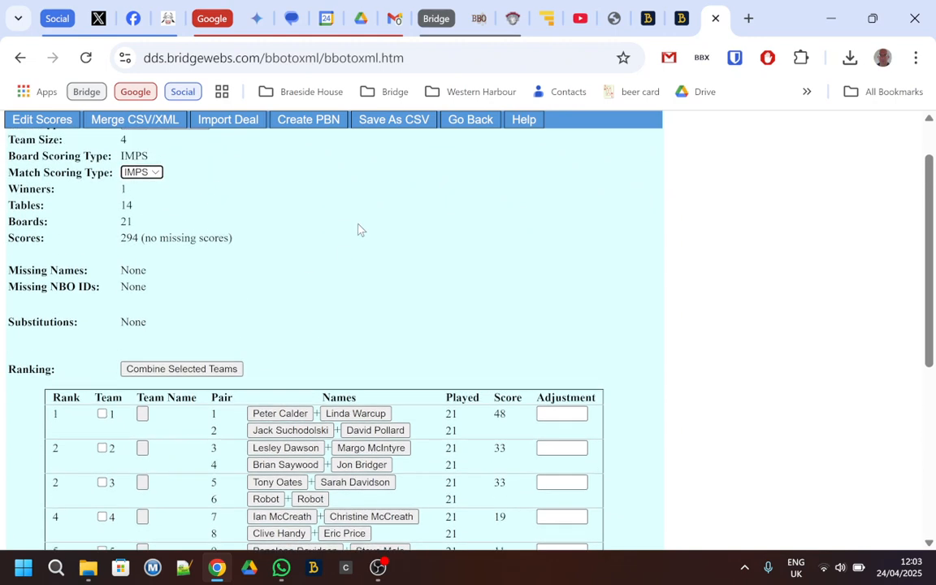
scroll(439, 243, up, 1)
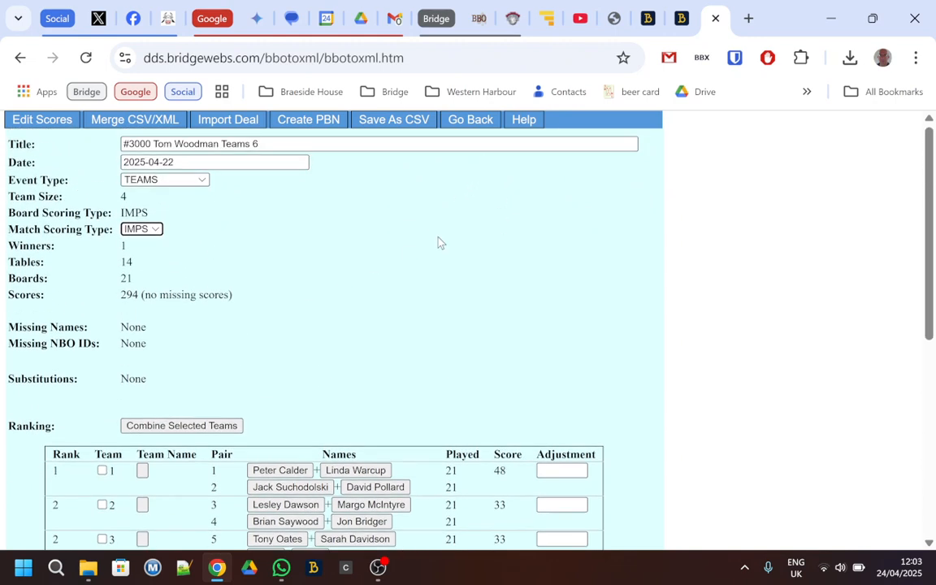
click(390, 122)
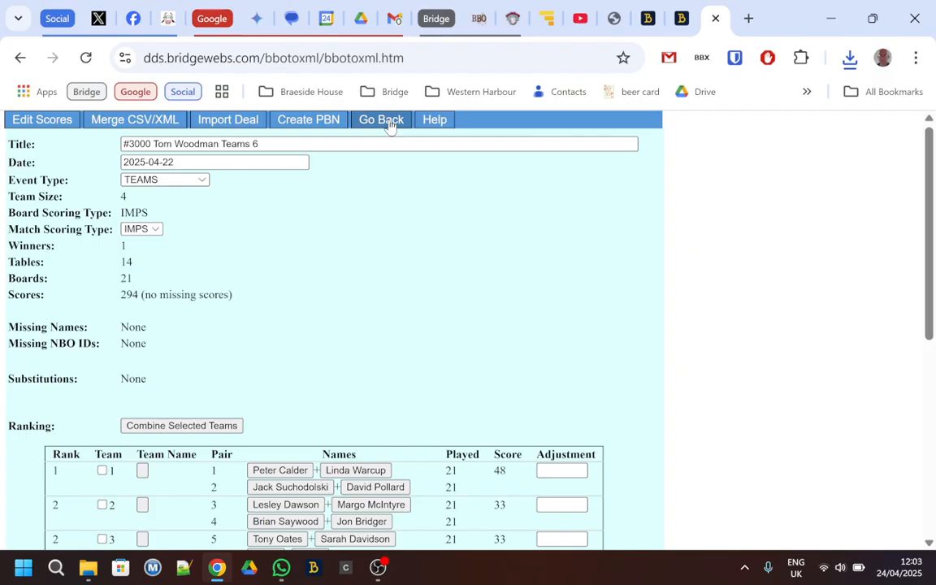
click(390, 122)
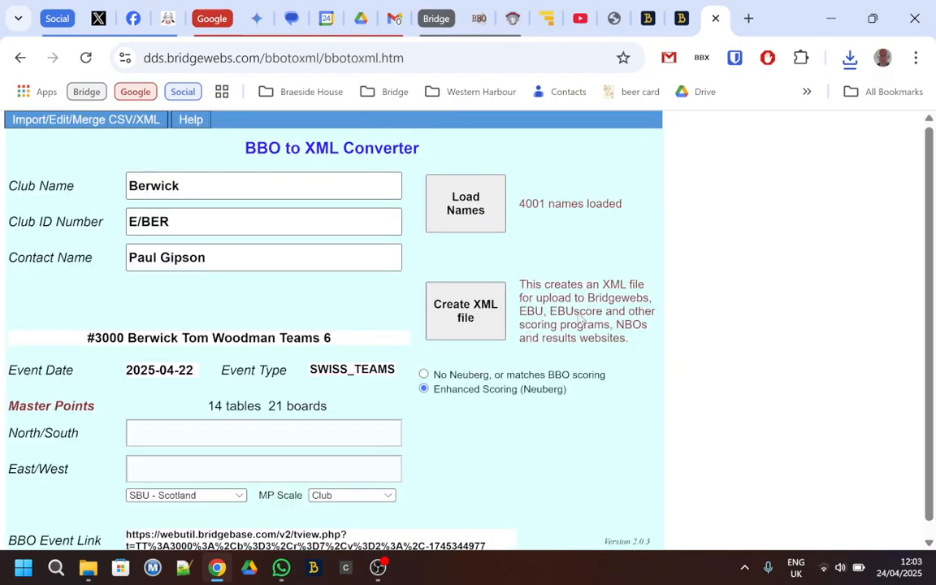
click(478, 321)
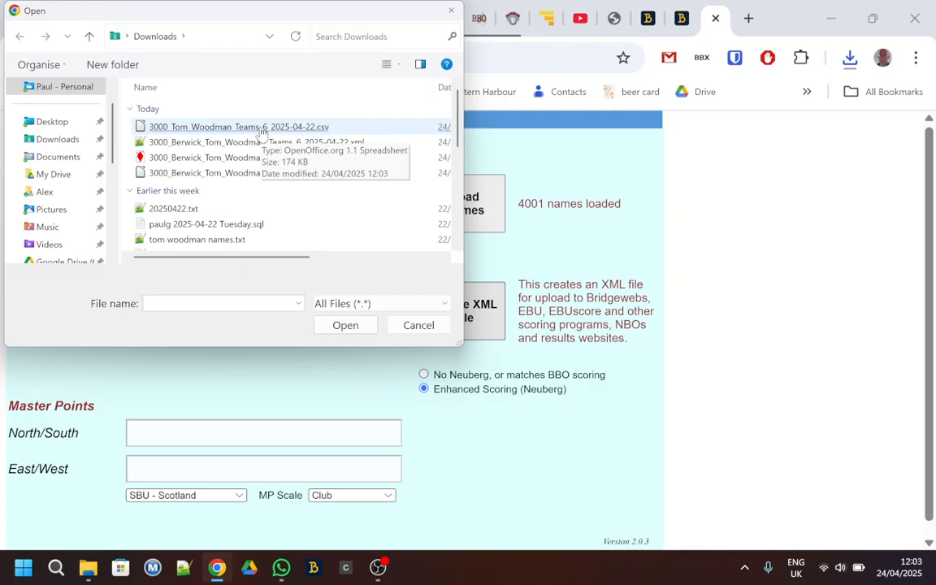
double_click(262, 128)
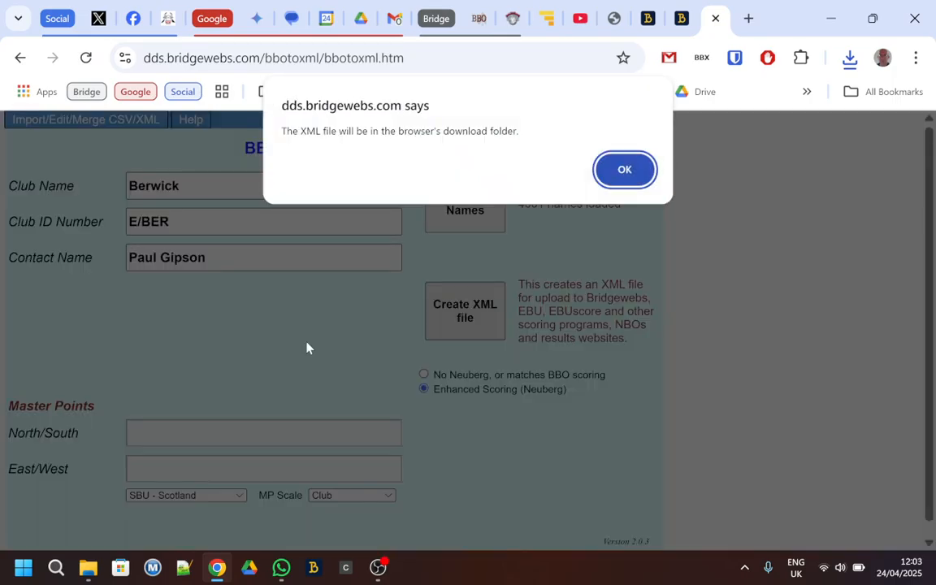
click(626, 172)
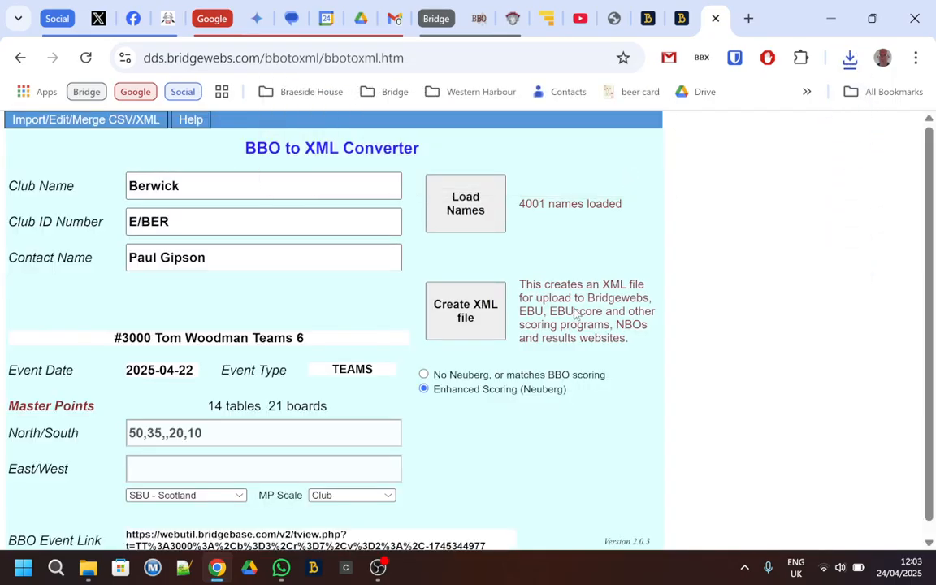
- Open the Pianola site at app.pianola.net
click(325, 57)
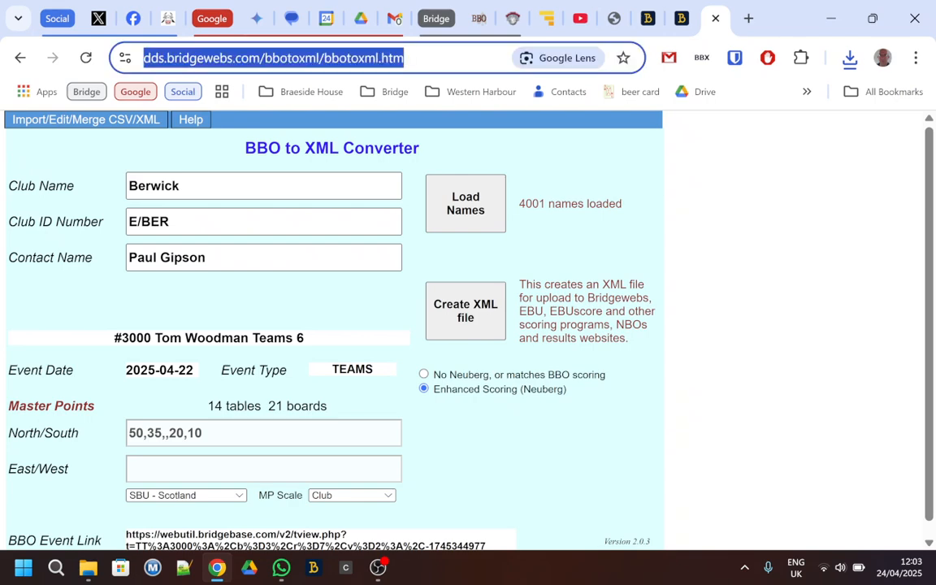
text(a)
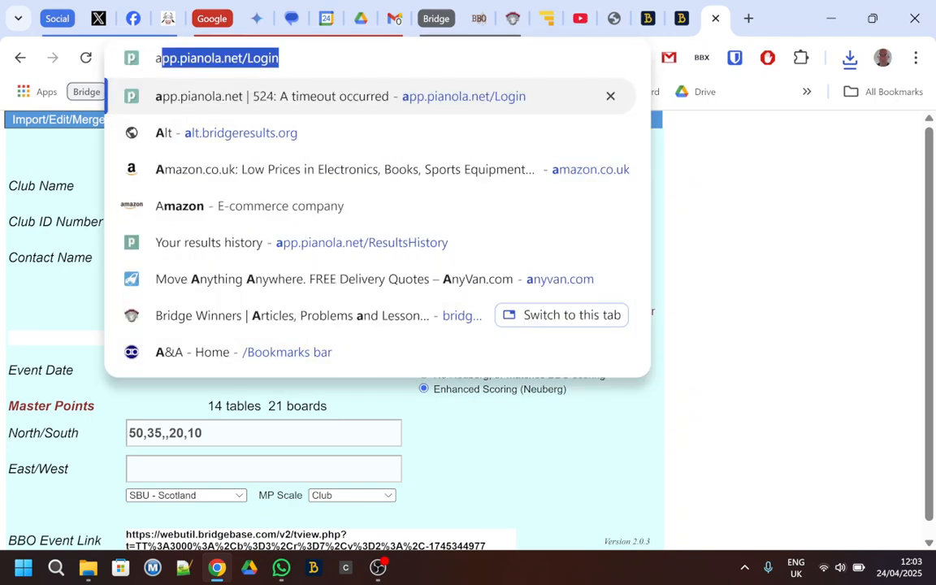
key(Return)
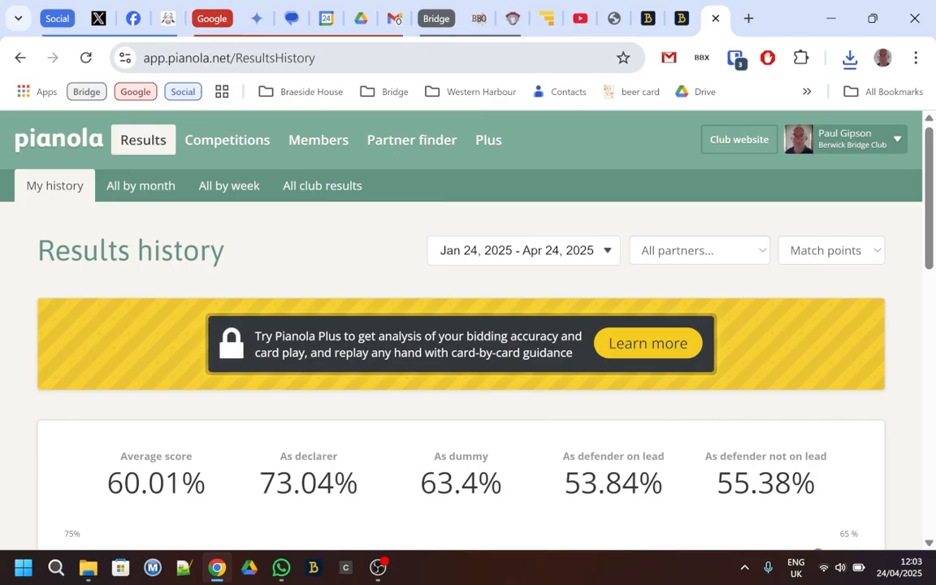
- Switch to the club's administration area, check the results upload page, and start an ad hoc session upload
click(842, 143)
click(855, 165)
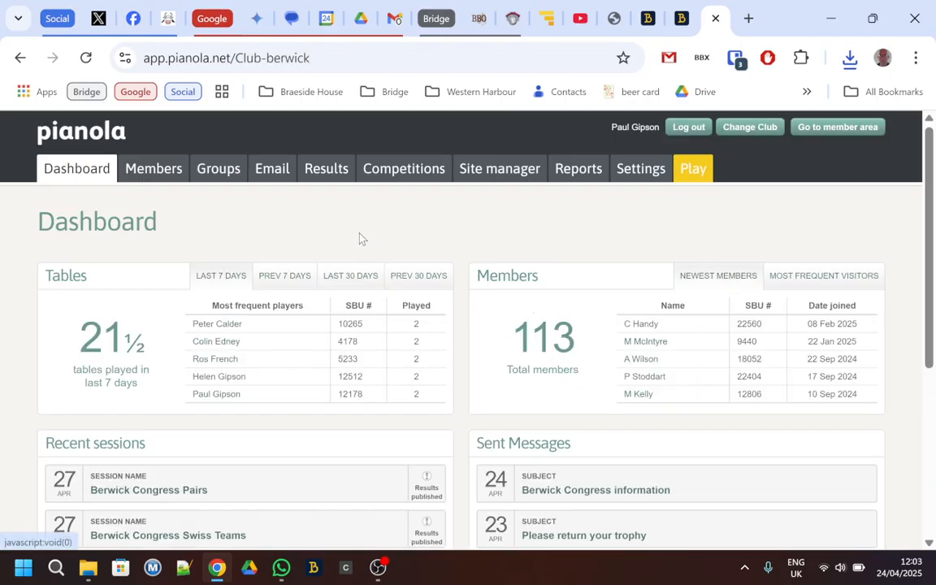
click(329, 169)
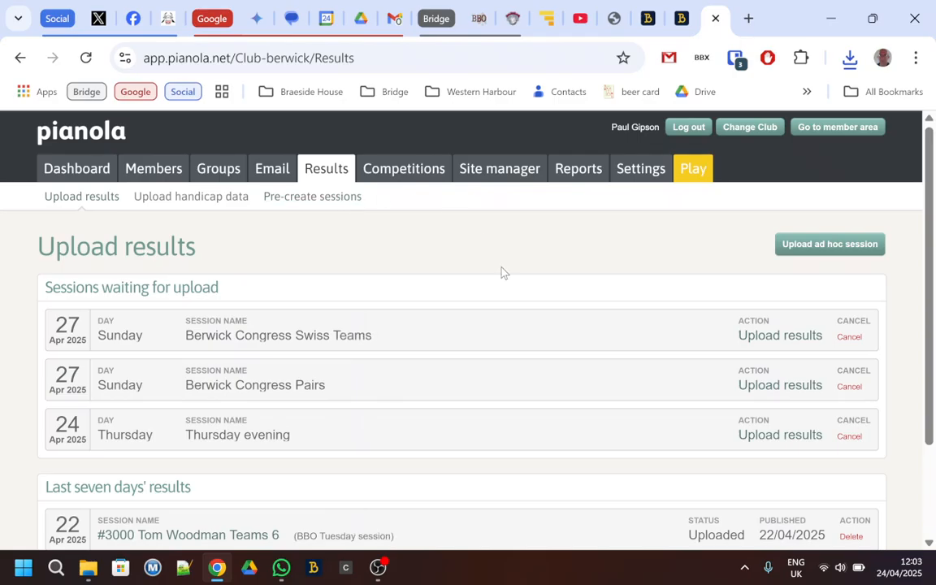
scroll(502, 272, down, 2)
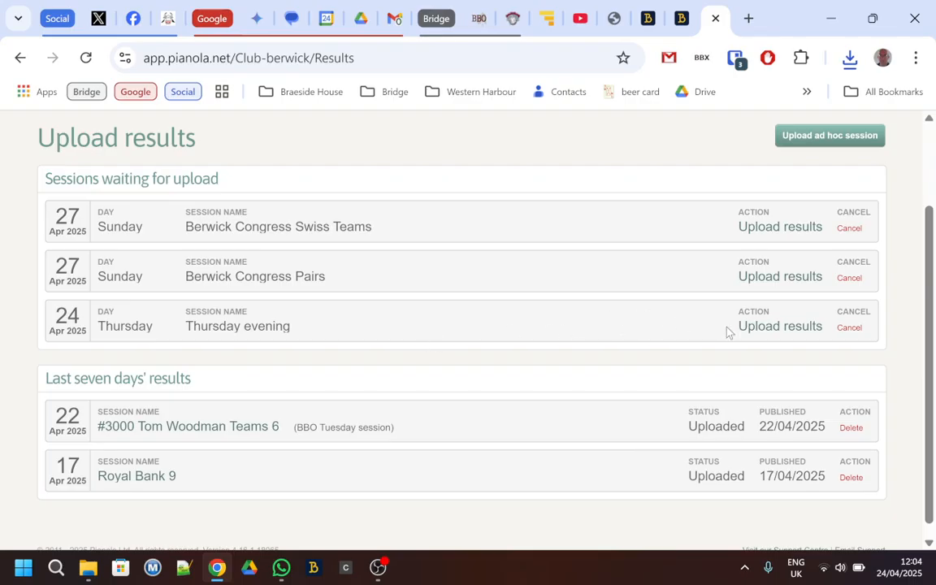
scroll(606, 268, up, 2)
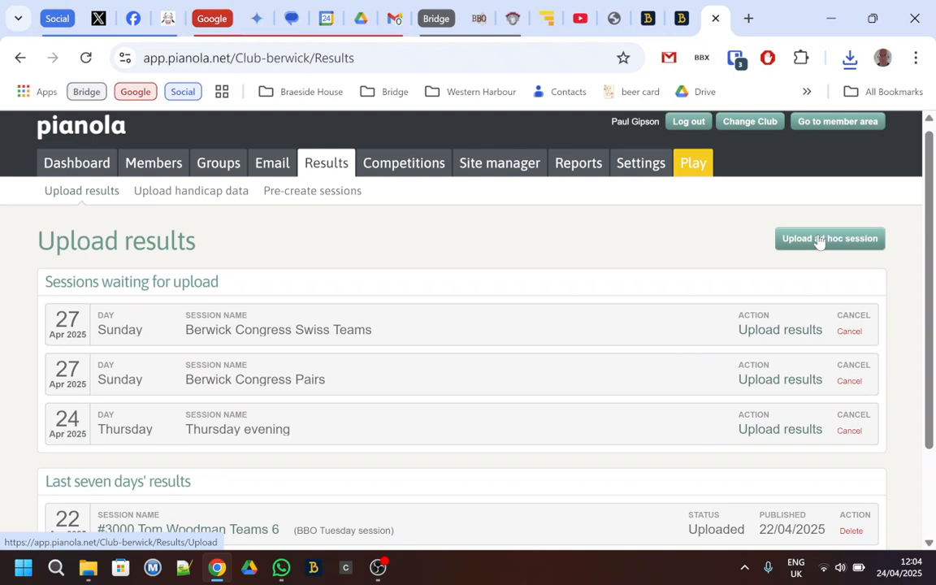
click(819, 241)
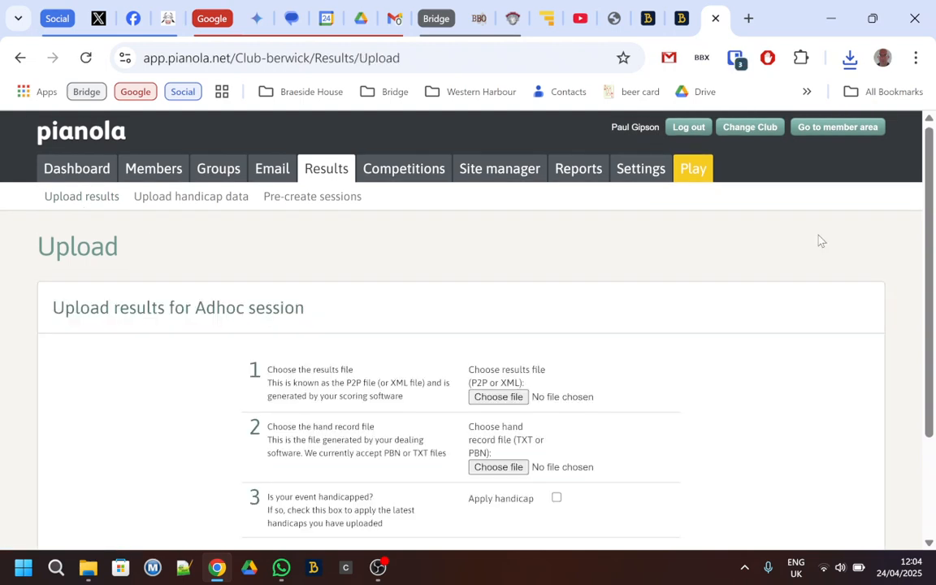
- Attach 3000_Tom_Woodman_Teams_6_2025-04-22.xml as the results file and 3000_Berwick_Tom_Woodman_Teams_6_2025-04-22.pbn as the hand record, with the handicap applied
scroll(646, 250, down, 2)
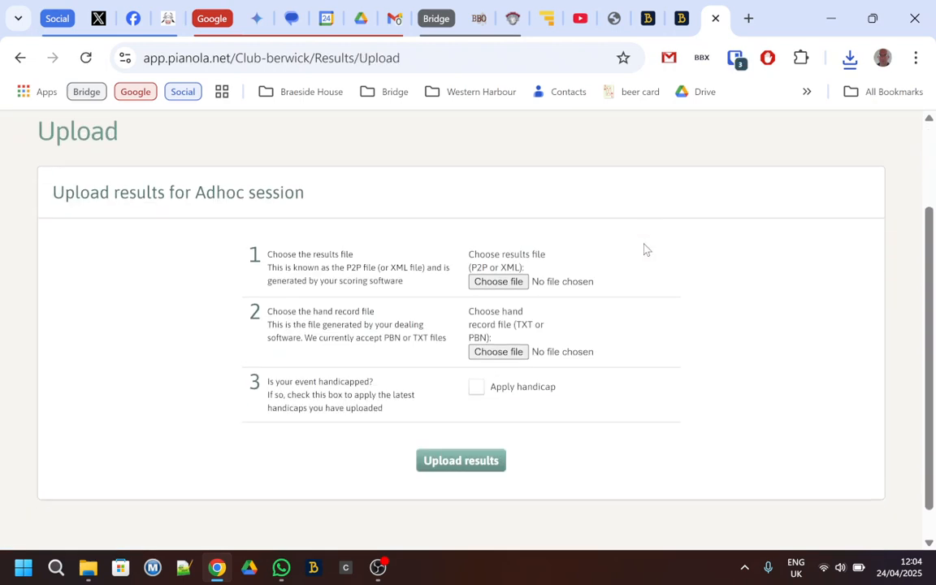
click(510, 282)
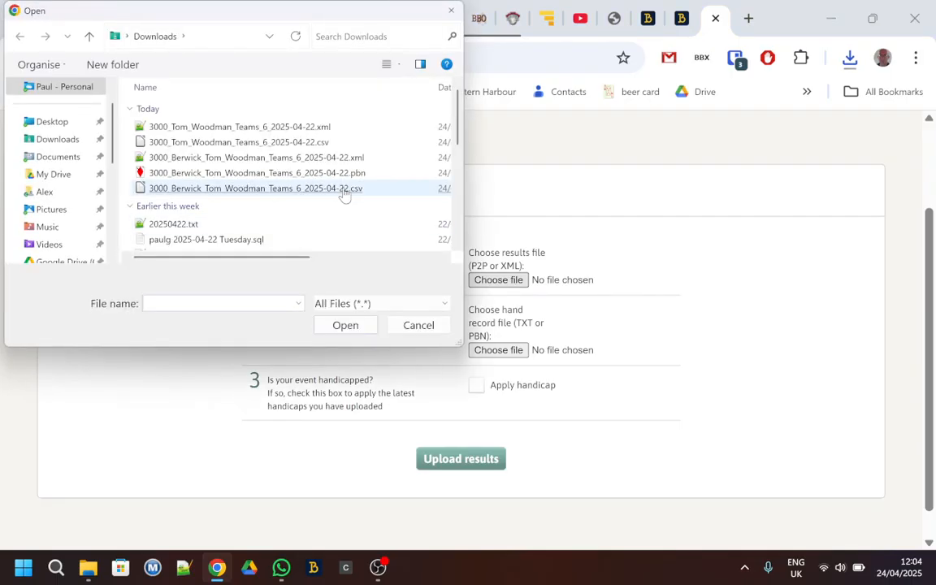
double_click(329, 128)
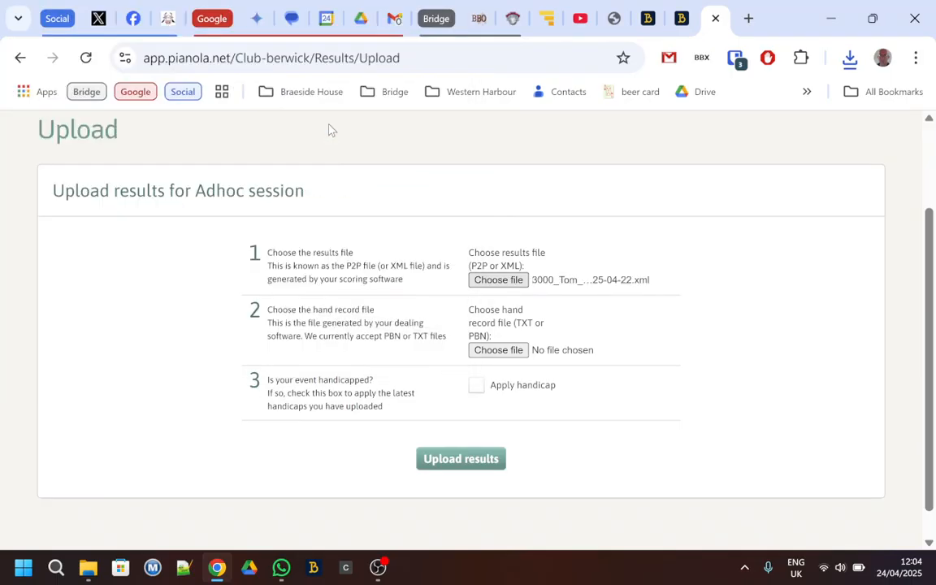
click(517, 352)
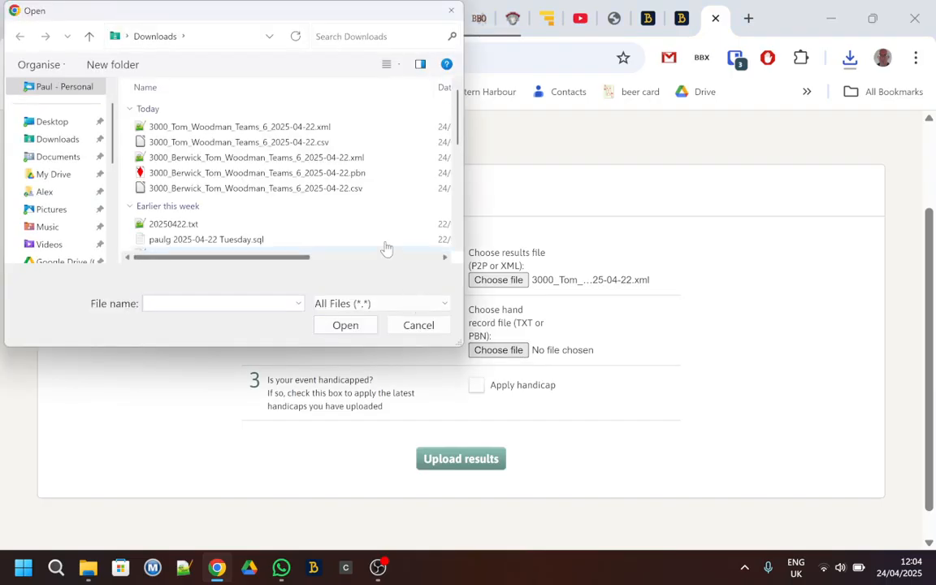
double_click(372, 175)
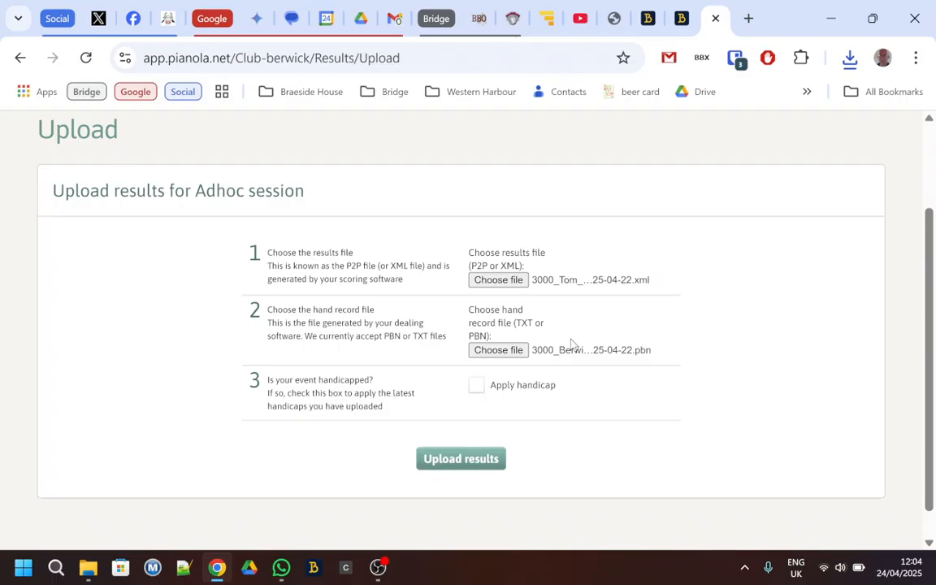
click(477, 386)
click(493, 461)
scroll(671, 264, up, 3)
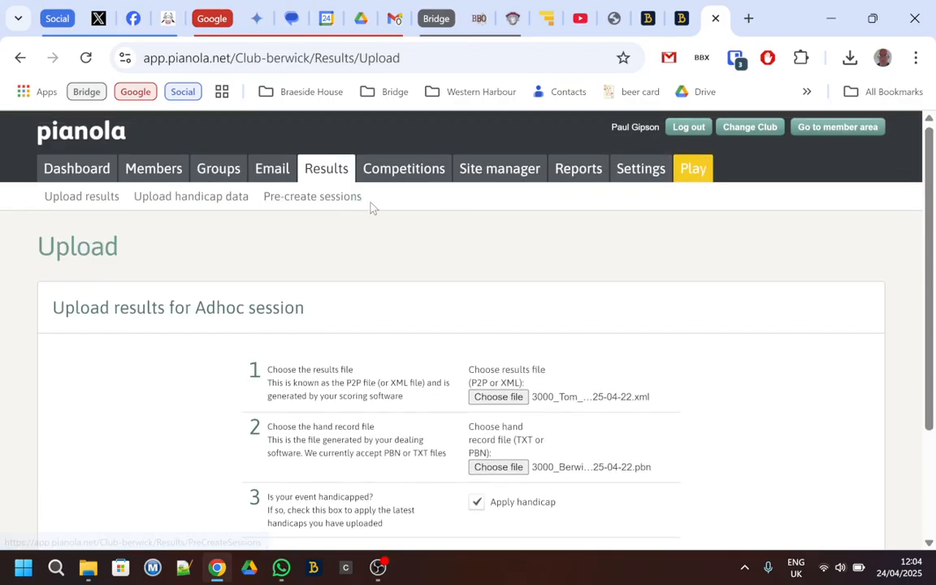
click(324, 170)
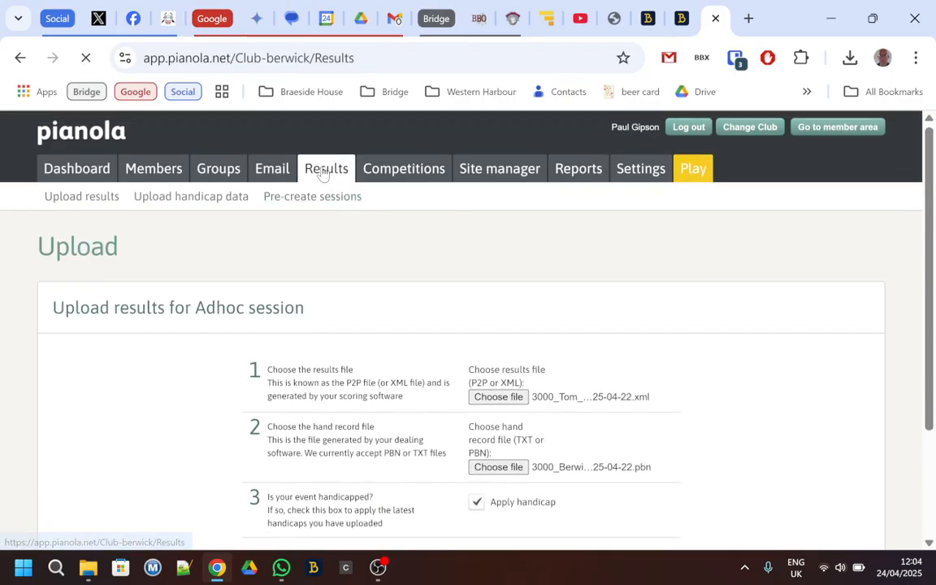
scroll(433, 247, down, 2)
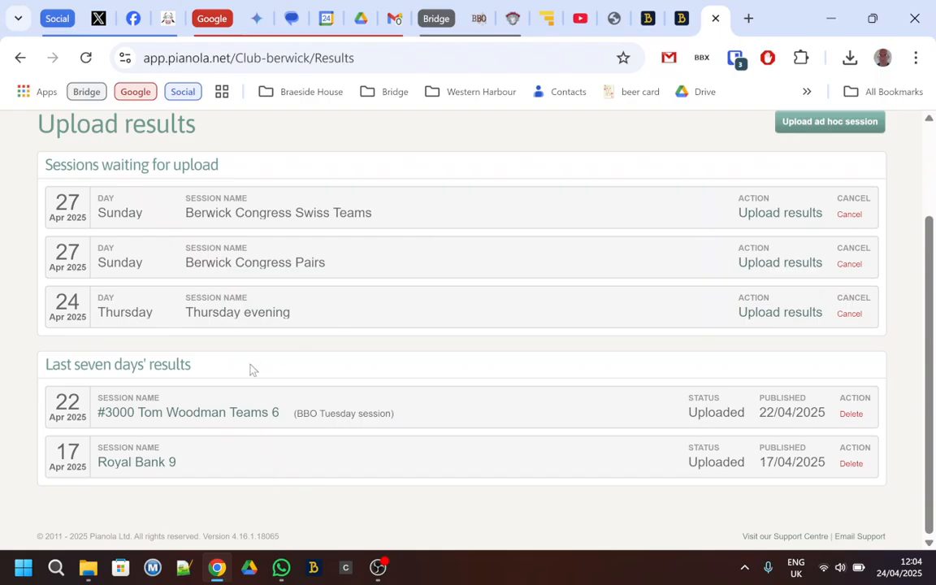
click(226, 415)
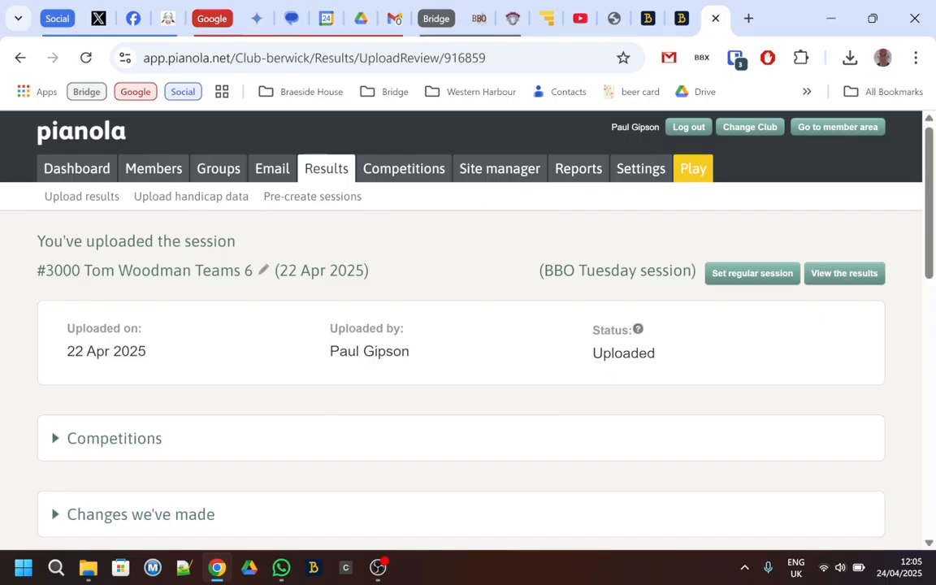
click(846, 277)
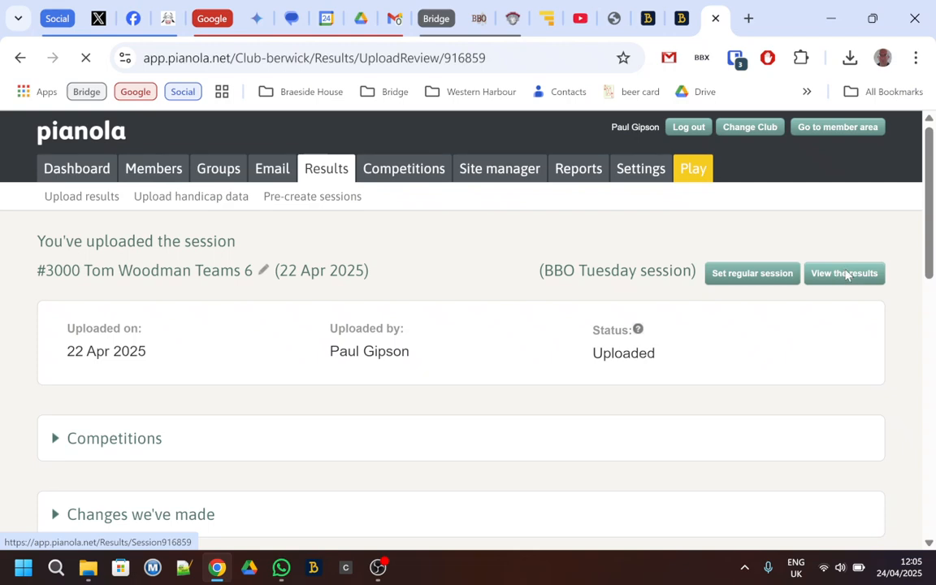
- Review the session's ranking table, checking the teams' places, IMPS and masterpoints
scroll(777, 241, down, 2)
scroll(778, 242, down, 2)
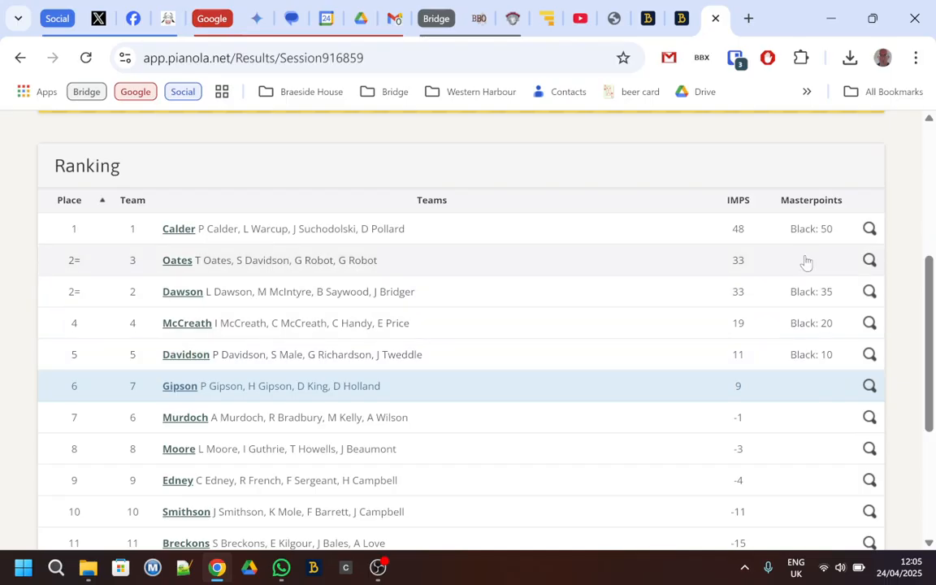
scroll(806, 261, up, 1)
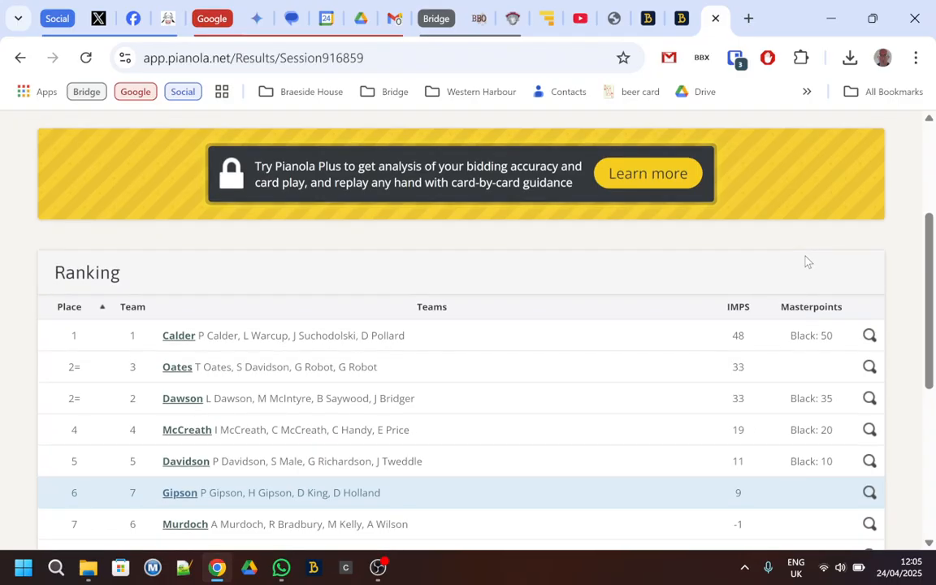
scroll(806, 260, up, 1)
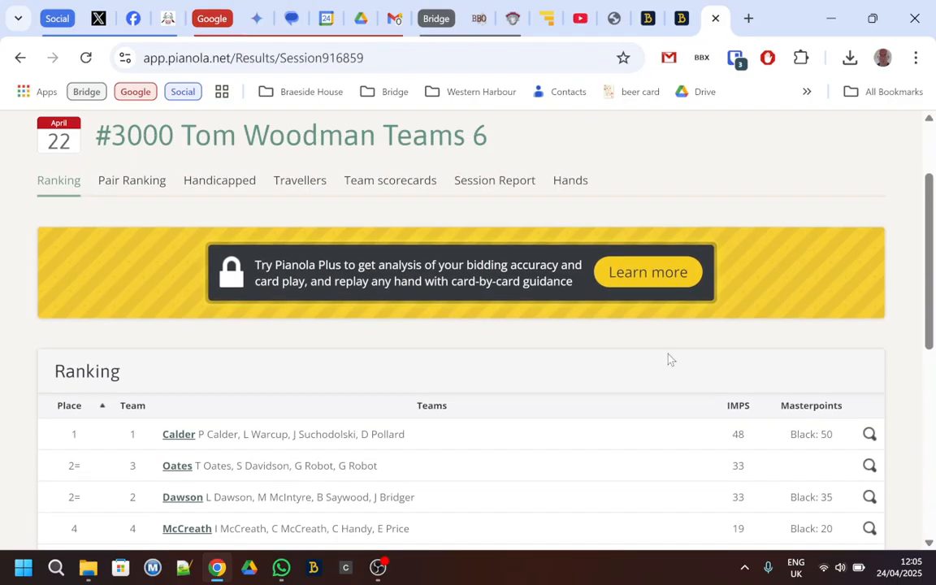
scroll(669, 358, down, 1)
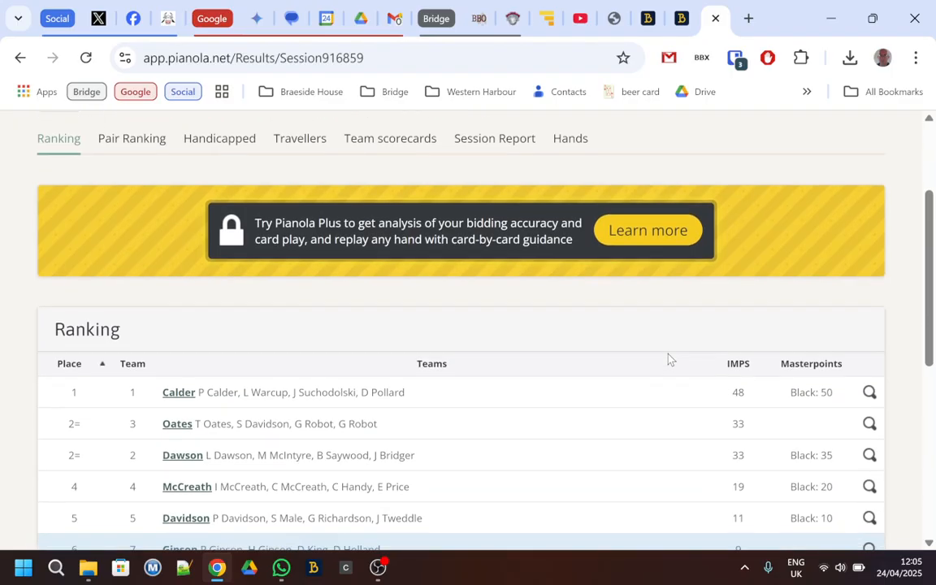
scroll(669, 358, down, 2)
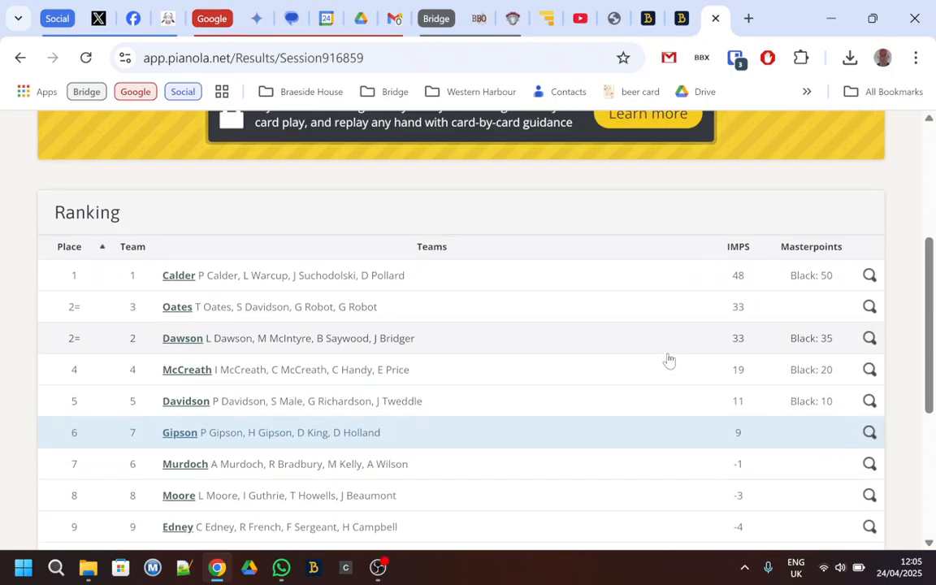
scroll(669, 358, up, 4)
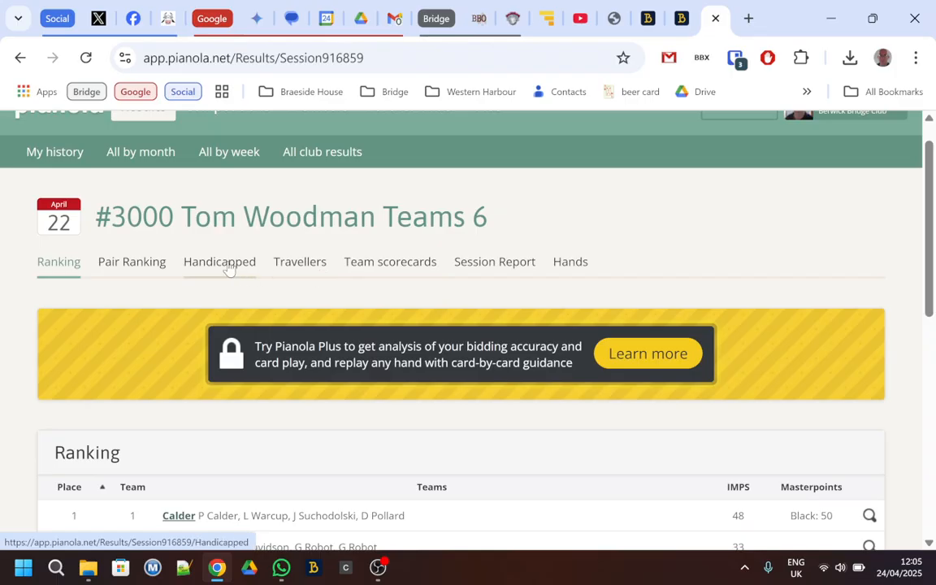
- Open the session's handicapped ranking and review the original scores, handicaps and adjusted scores
click(229, 269)
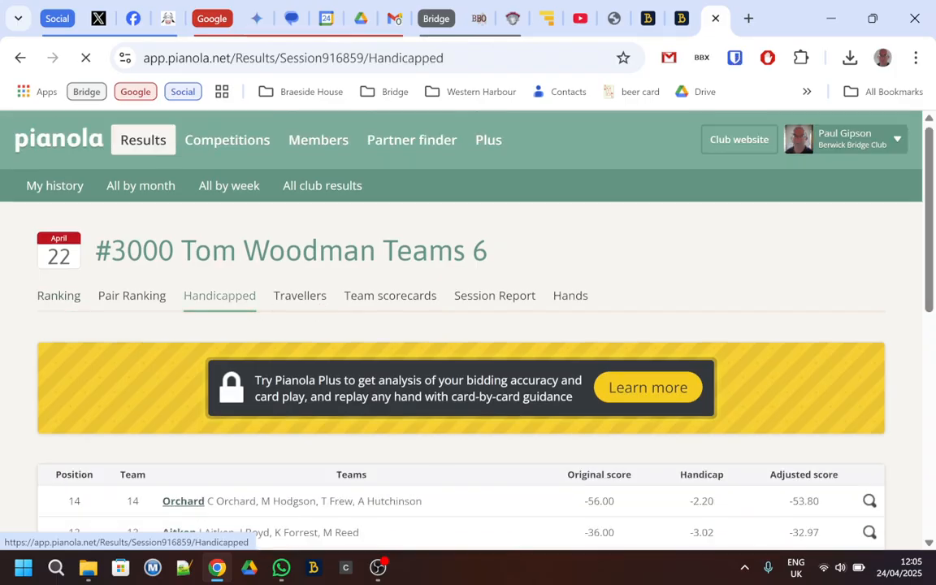
scroll(489, 328, down, 3)
scroll(489, 328, down, 1)
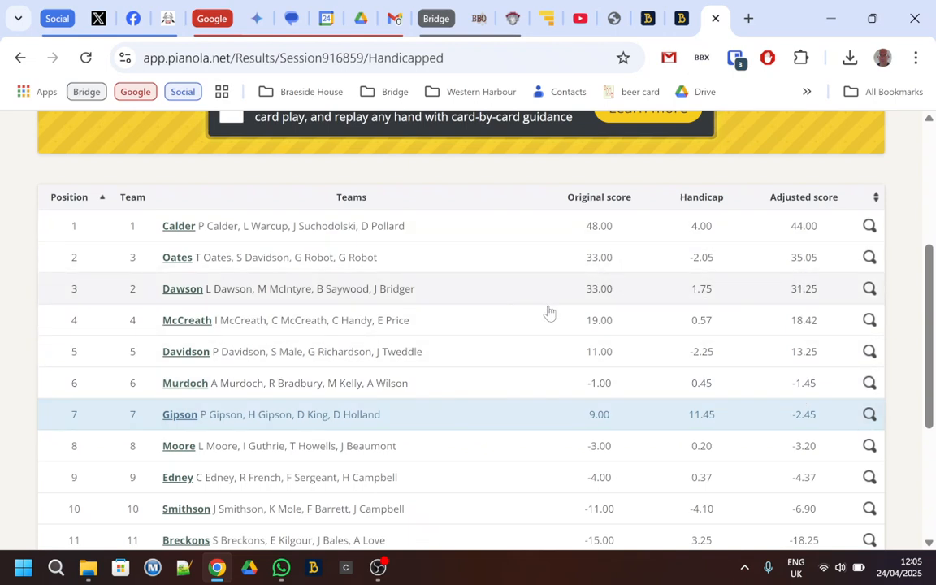
scroll(499, 510, down, 1)
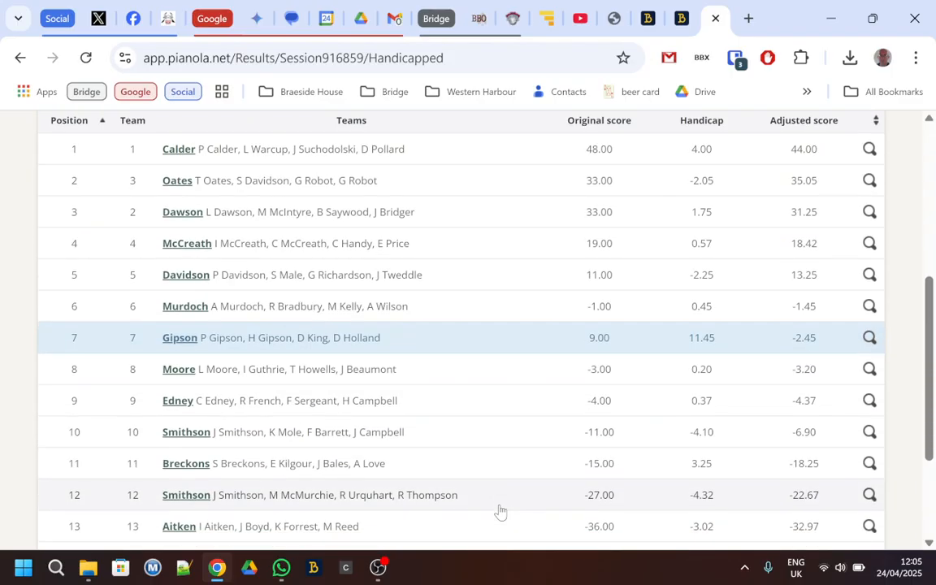